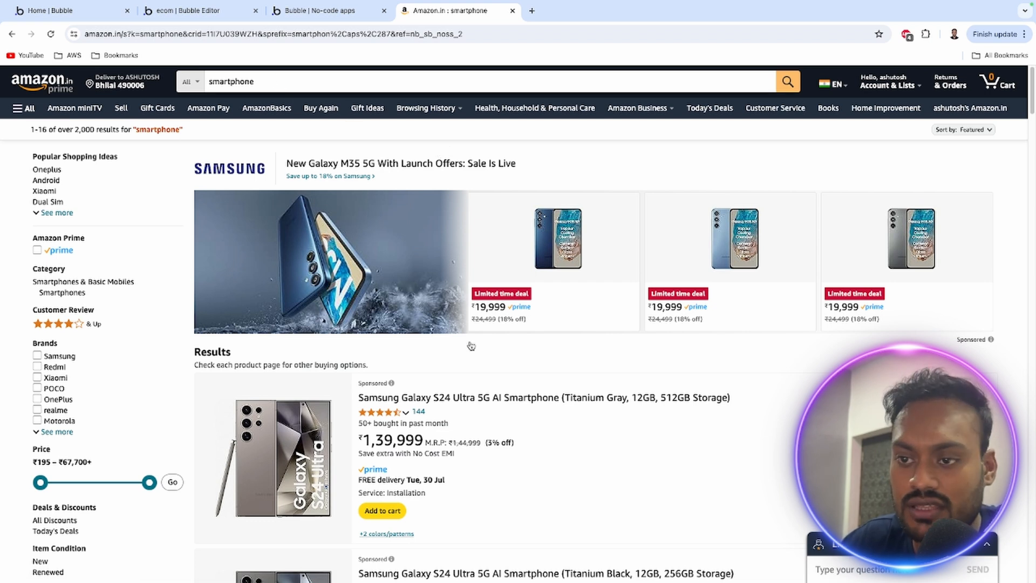
# Browse the Amazon search results for smartphone as a reference for an e-commerce product listing
pyautogui.scroll(-3, 470, 345)
pyautogui.scroll(-10, 418, 348)
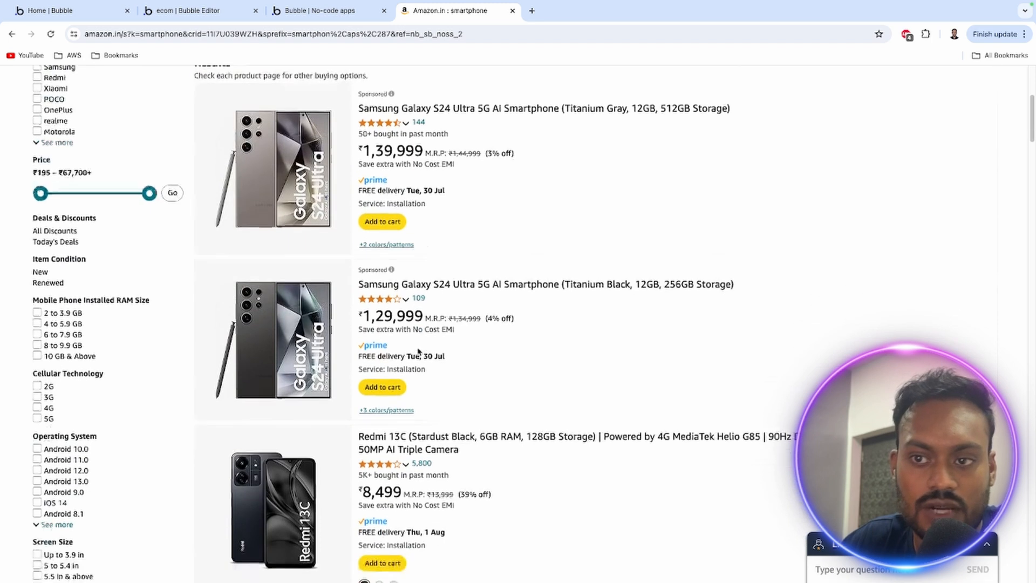
pyautogui.scroll(4, 418, 352)
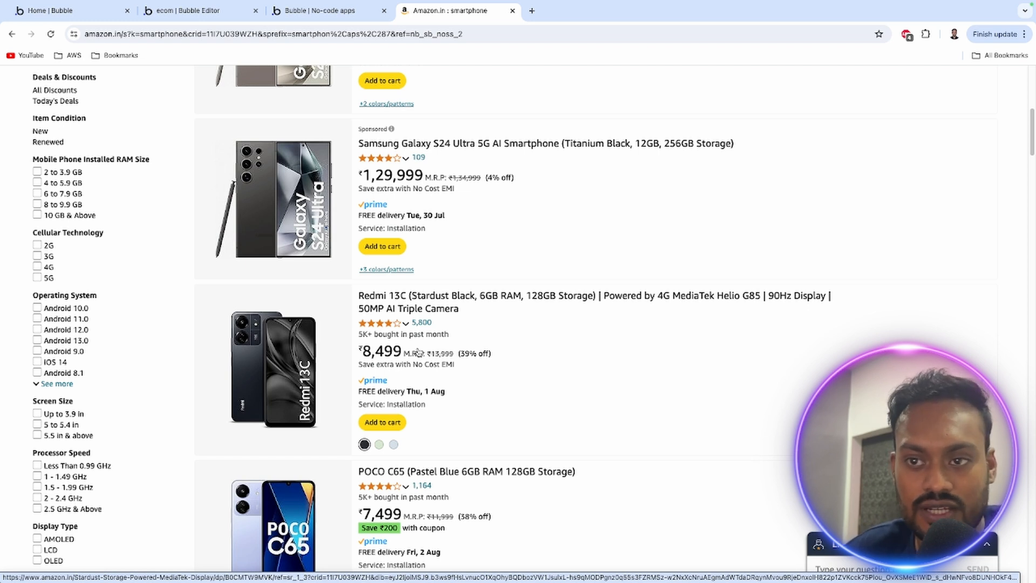
pyautogui.scroll(8, 417, 352)
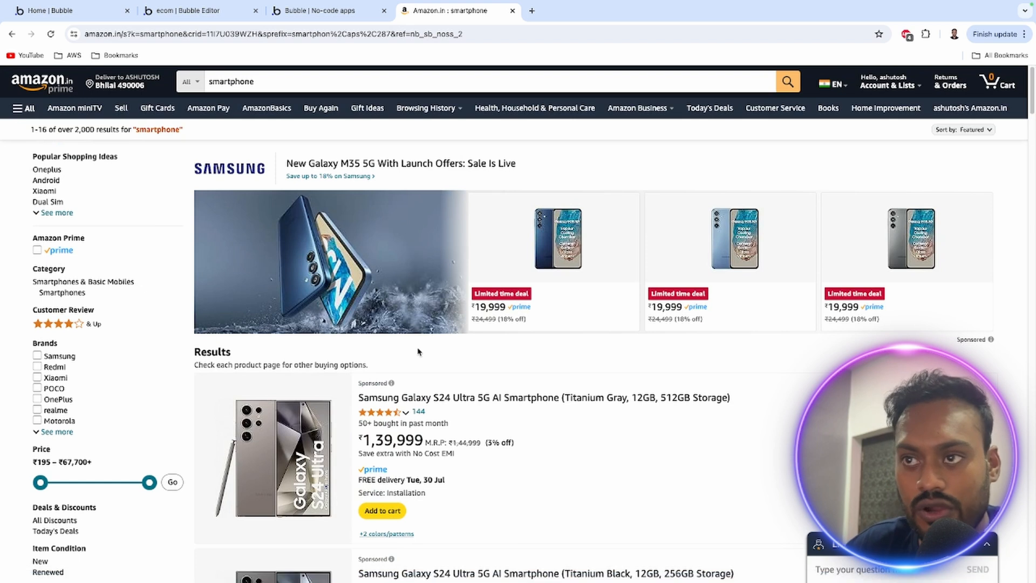
pyautogui.moveTo(888, 84)
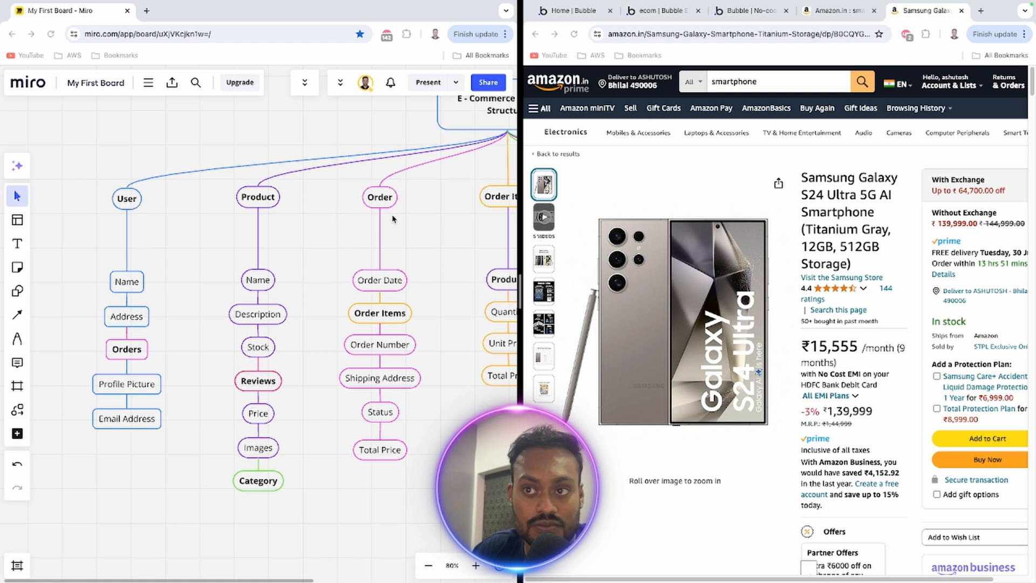
# Examine the e-commerce database structure diagram in Miro, covering the User, Product, Order, Order Item, Category, Review and Address branches
pyautogui.moveTo(420, 221); pyautogui.dragTo(462, 212)
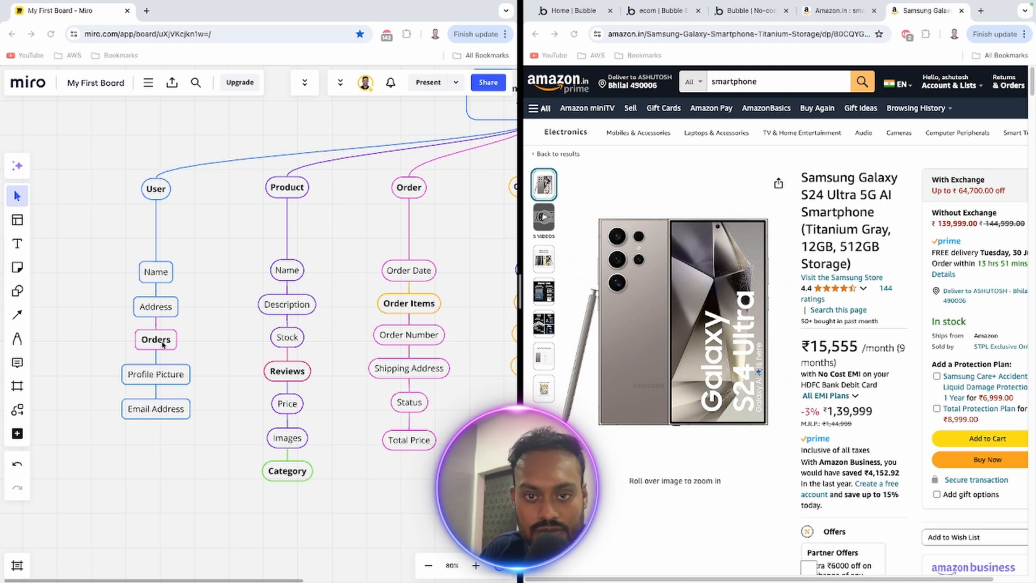
pyautogui.hscroll(3, 163, 345)
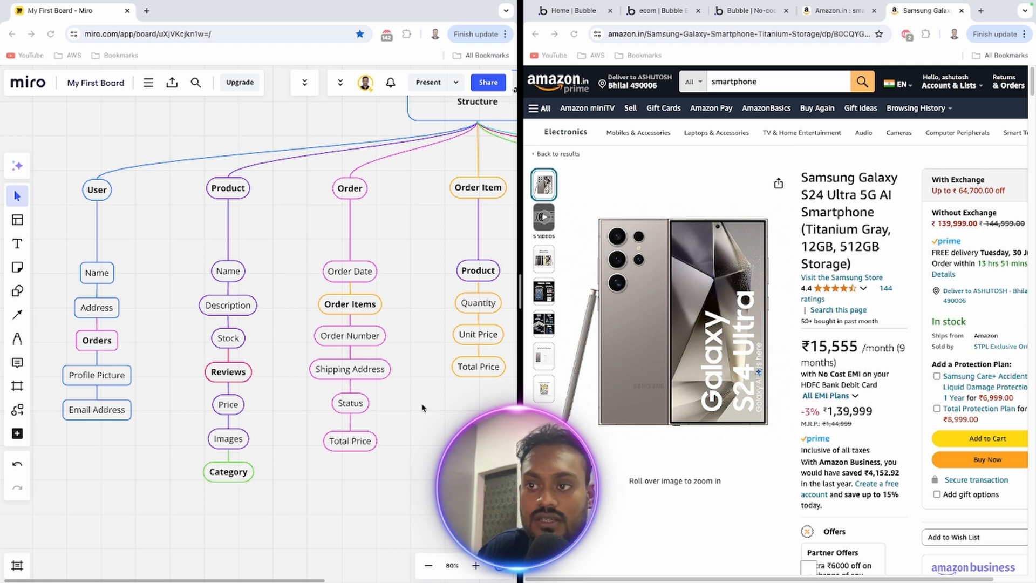
pyautogui.hscroll(5, 162, 431)
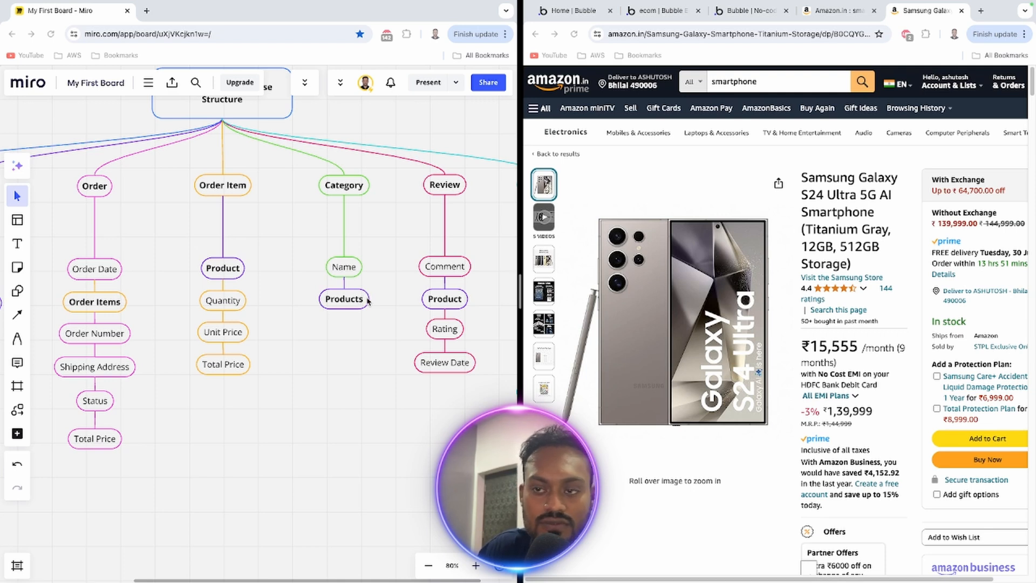
pyautogui.hscroll(-5, 210, 300)
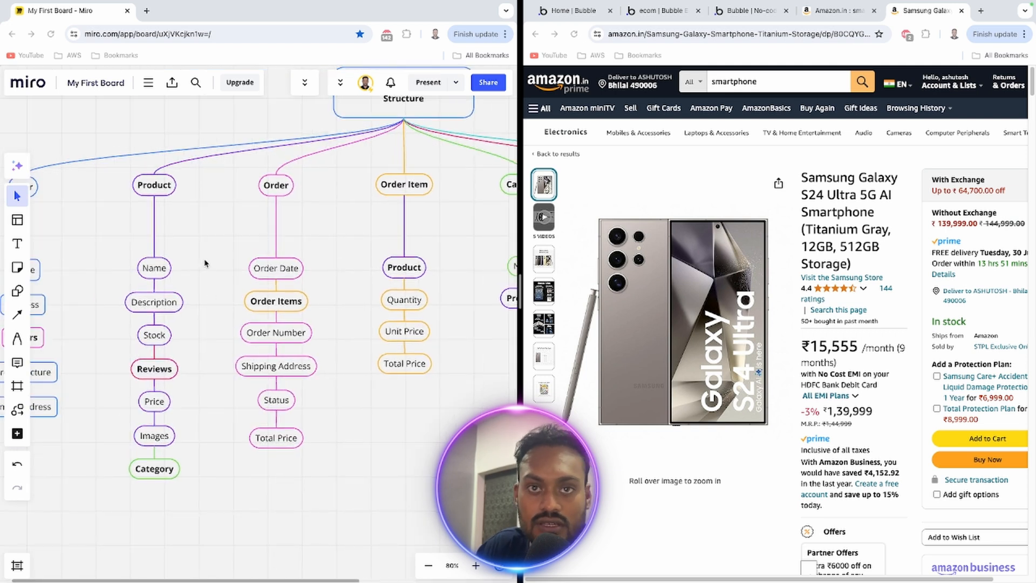
pyautogui.hscroll(-2, 207, 267)
pyautogui.hscroll(3, 274, 221)
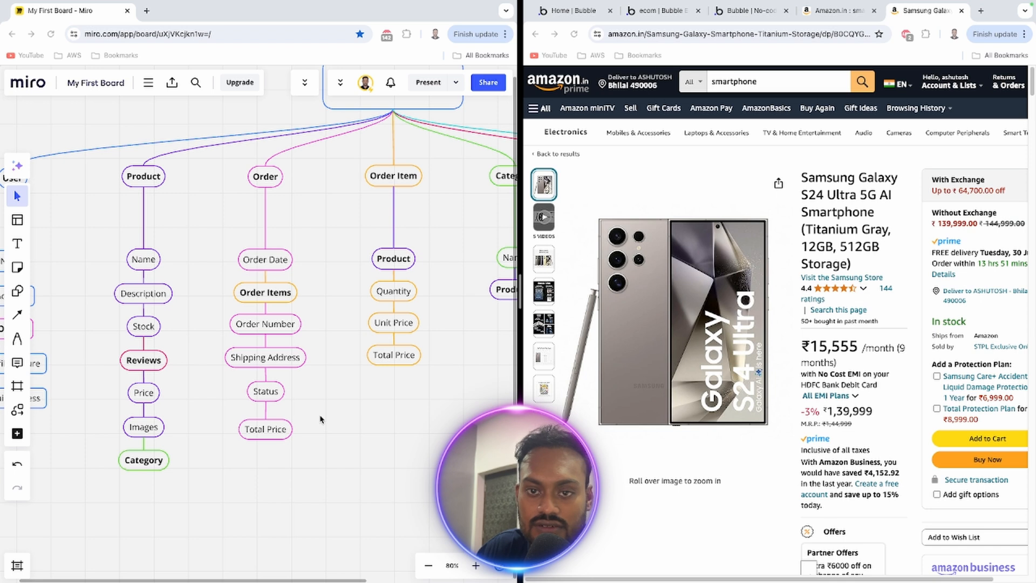
pyautogui.moveTo(320, 418); pyautogui.dragTo(198, 430)
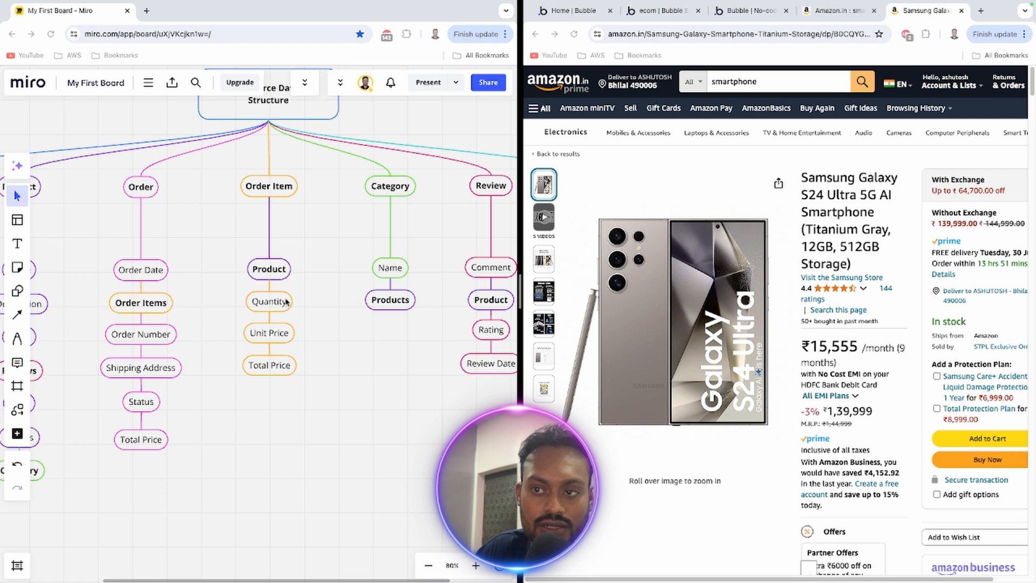
pyautogui.moveTo(365, 358); pyautogui.dragTo(296, 363)
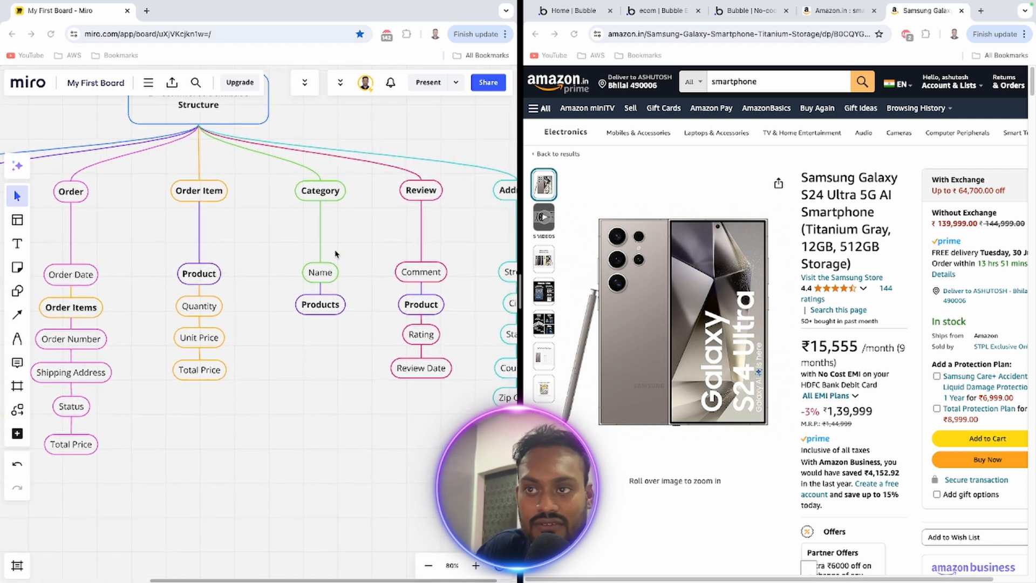
pyautogui.moveTo(374, 250); pyautogui.dragTo(280, 261)
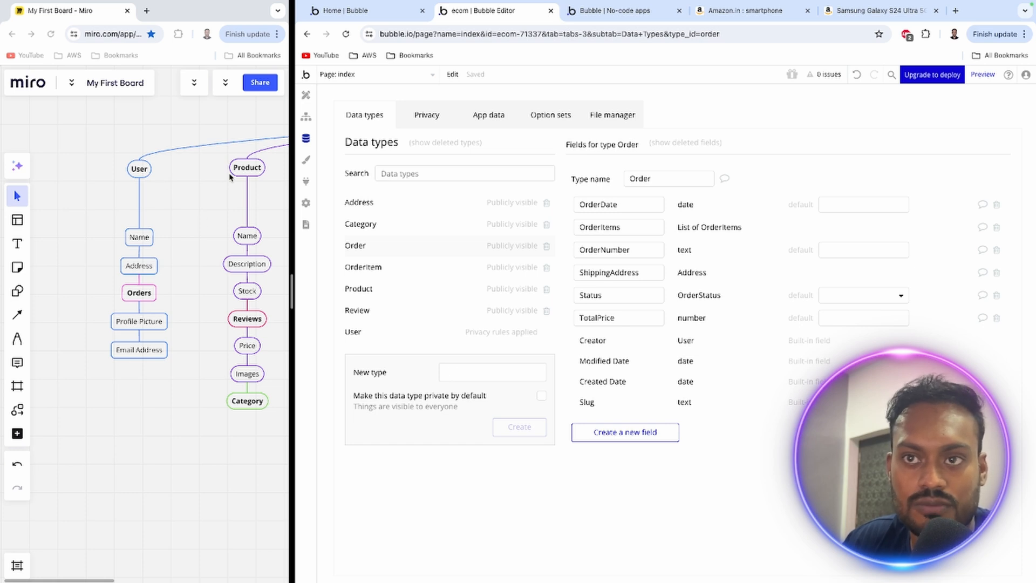
# In Bubble's User data type, draft a new field called Name, browse the available field types, and discard the draft
pyautogui.moveTo(229, 177)
pyautogui.mouseDown()
pyautogui.moveTo(74, 178)
pyautogui.moveTo(238, 178)
pyautogui.mouseUp()
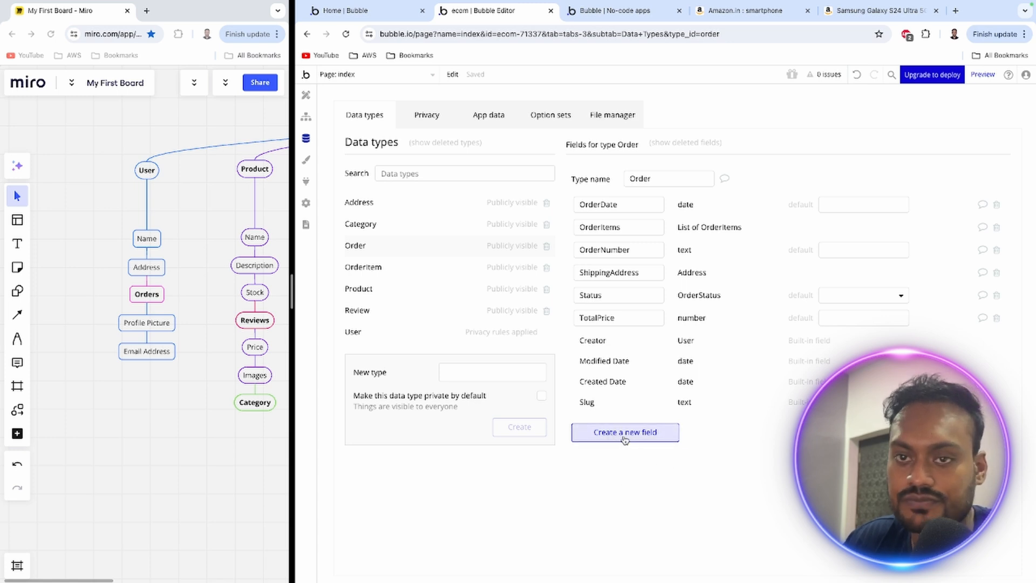
pyautogui.click(378, 338)
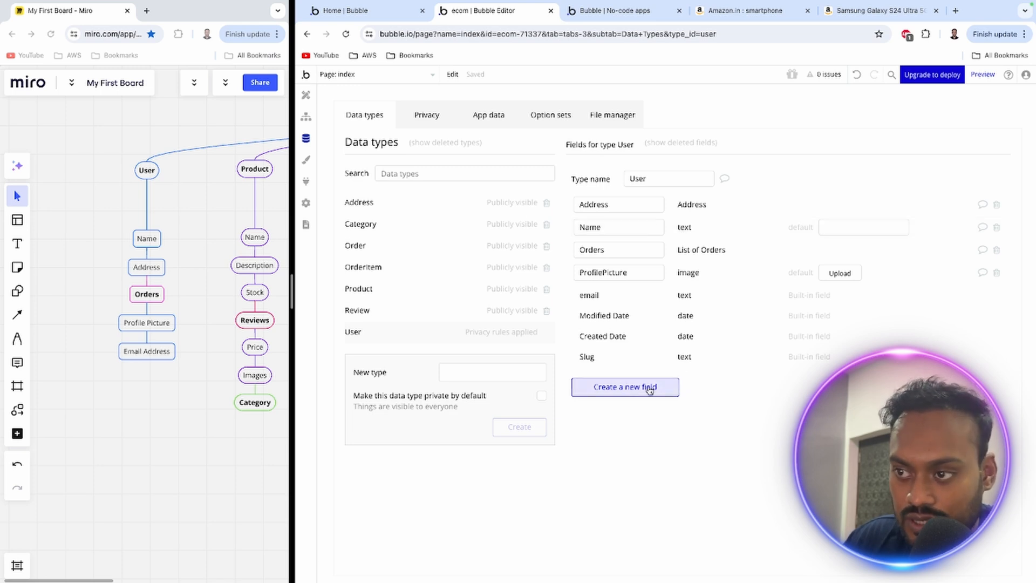
pyautogui.click(608, 393)
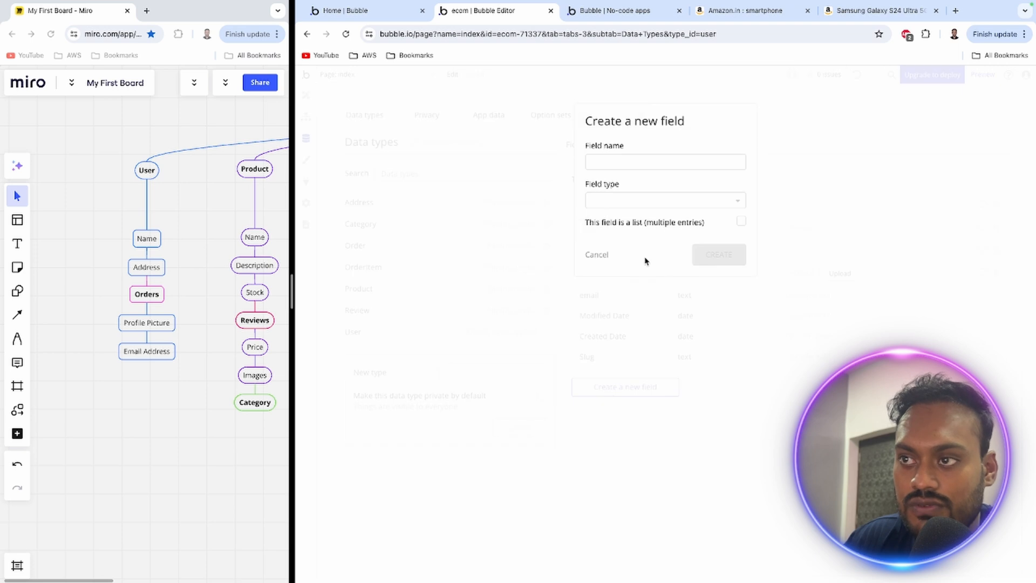
pyautogui.click(618, 164)
pyautogui.write('Name')
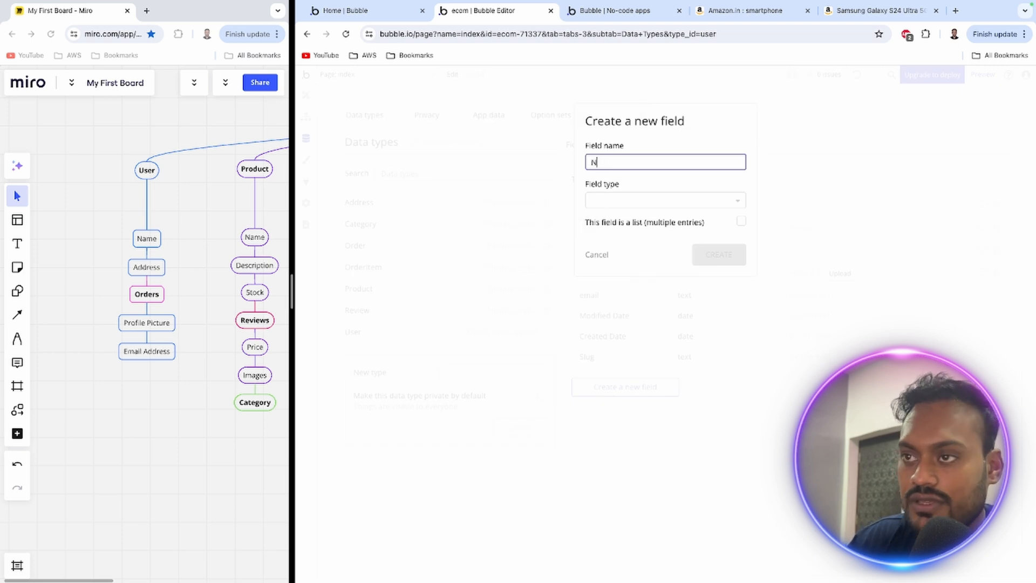
pyautogui.click(620, 205)
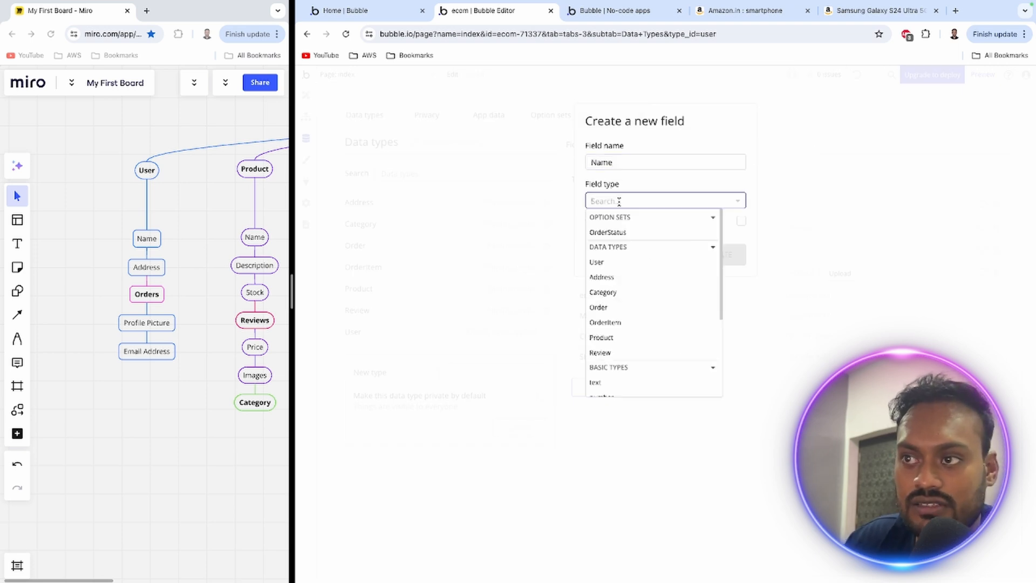
pyautogui.scroll(-2, 684, 313)
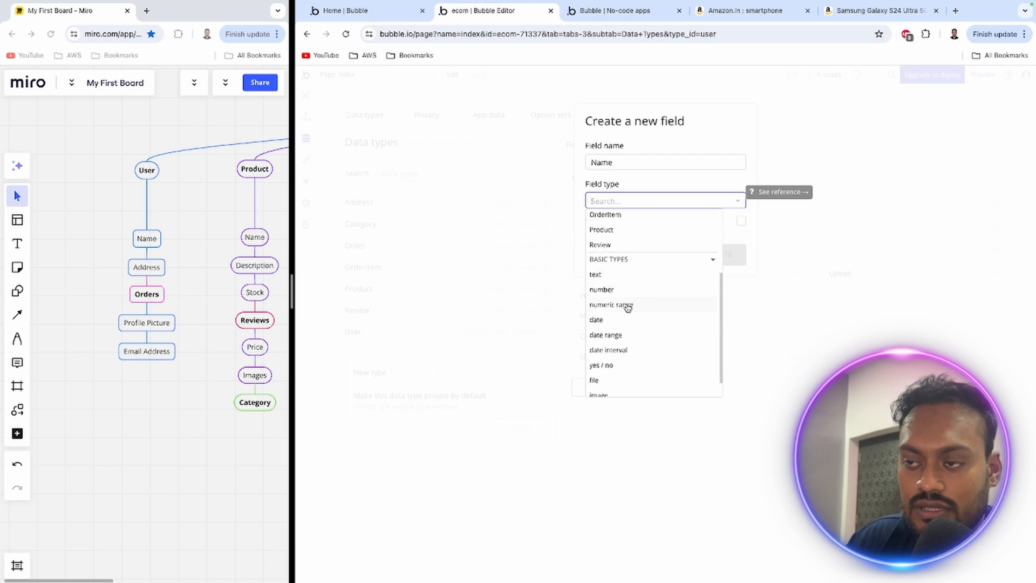
pyautogui.scroll(-1, 636, 364)
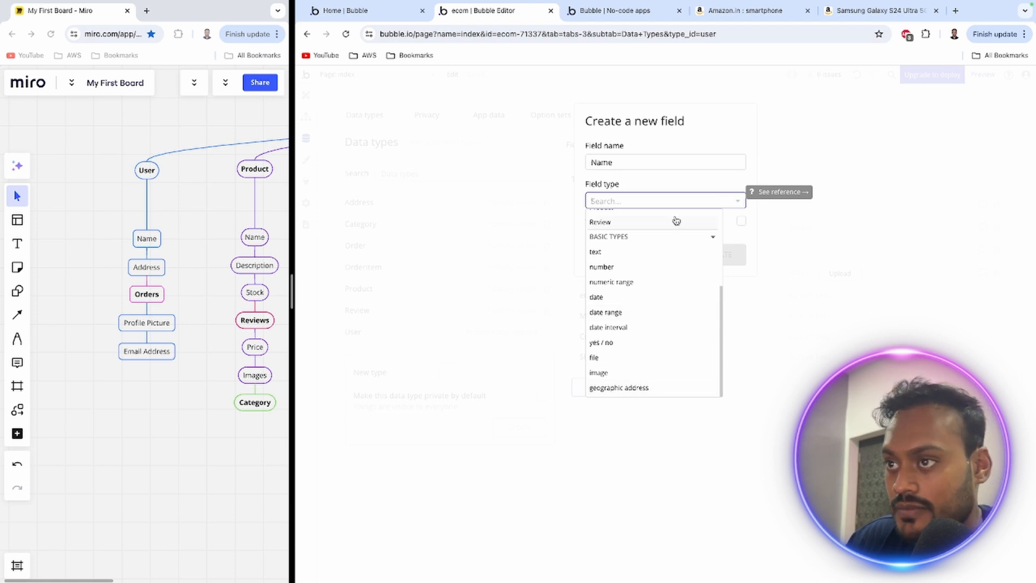
pyautogui.scroll(1, 675, 221)
pyautogui.click(672, 180)
pyautogui.click(603, 254)
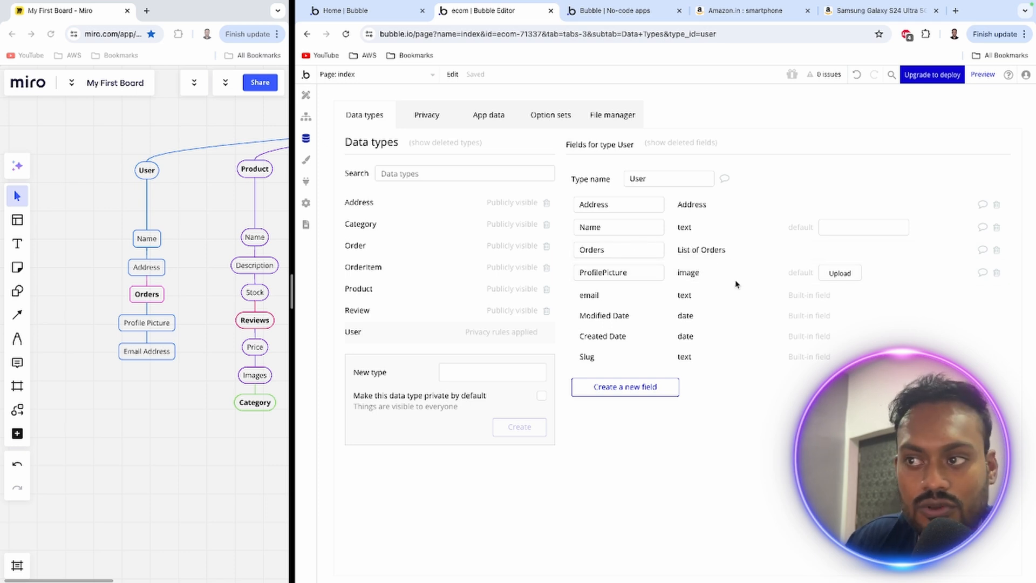
# Open the Order data type and bring the Order branch of the Miro diagram into view for comparison
pyautogui.click(377, 254)
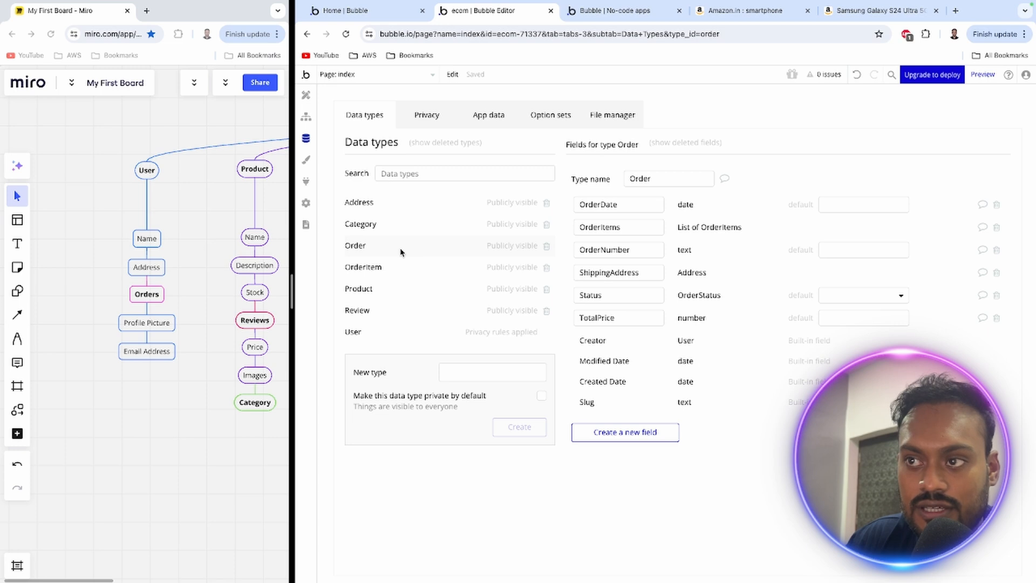
pyautogui.moveTo(201, 225); pyautogui.dragTo(118, 227)
pyautogui.moveTo(235, 218); pyautogui.dragTo(164, 218)
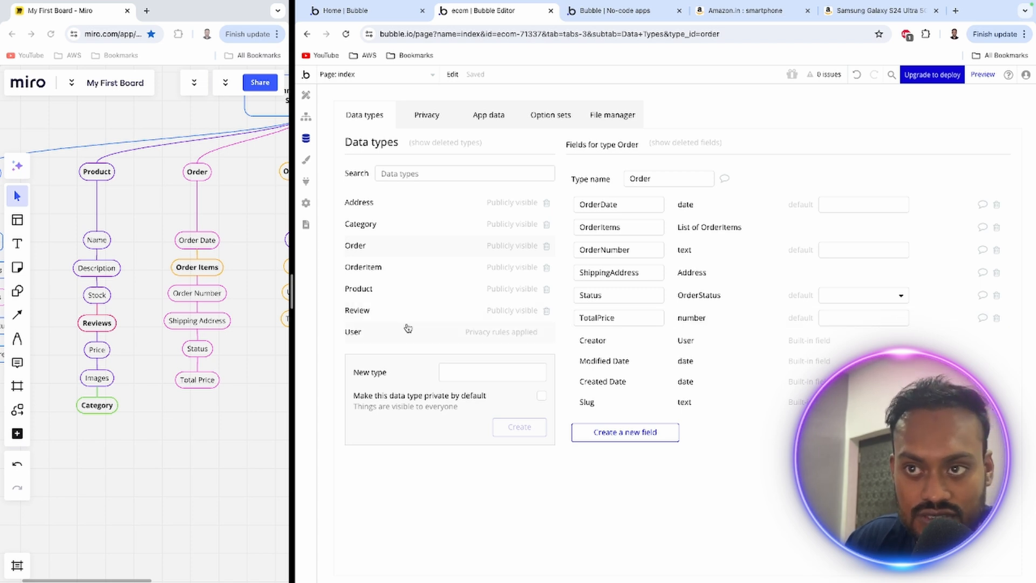
# In the User data type, draft a list field called Order with field type Order, and discard the draft
pyautogui.click(386, 334)
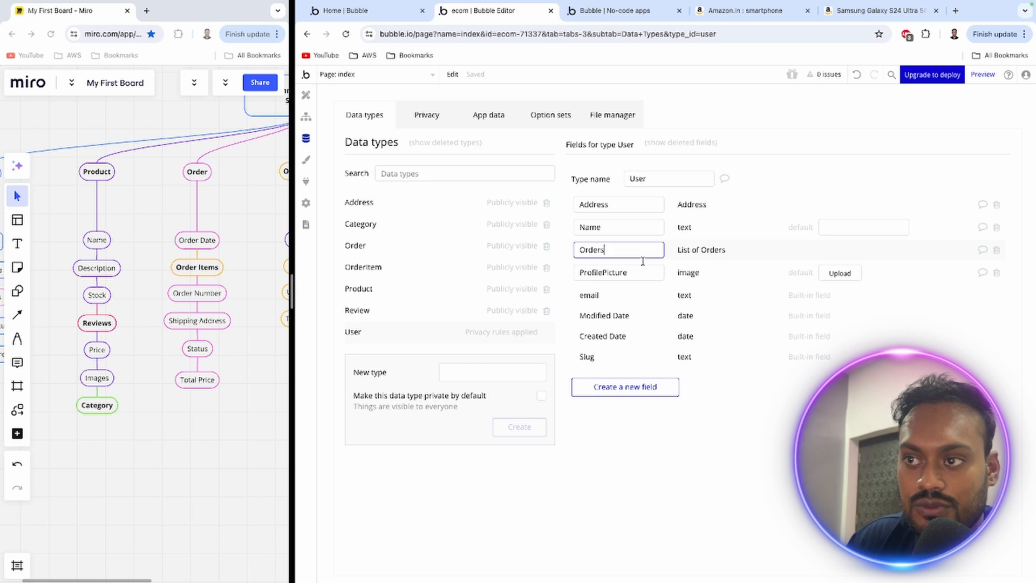
pyautogui.click(645, 387)
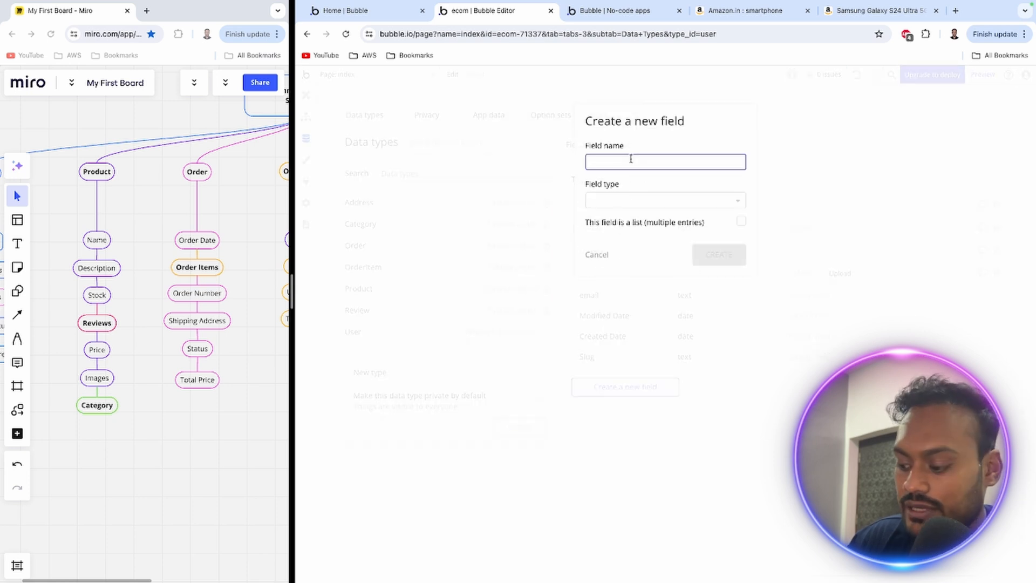
pyautogui.write('Order')
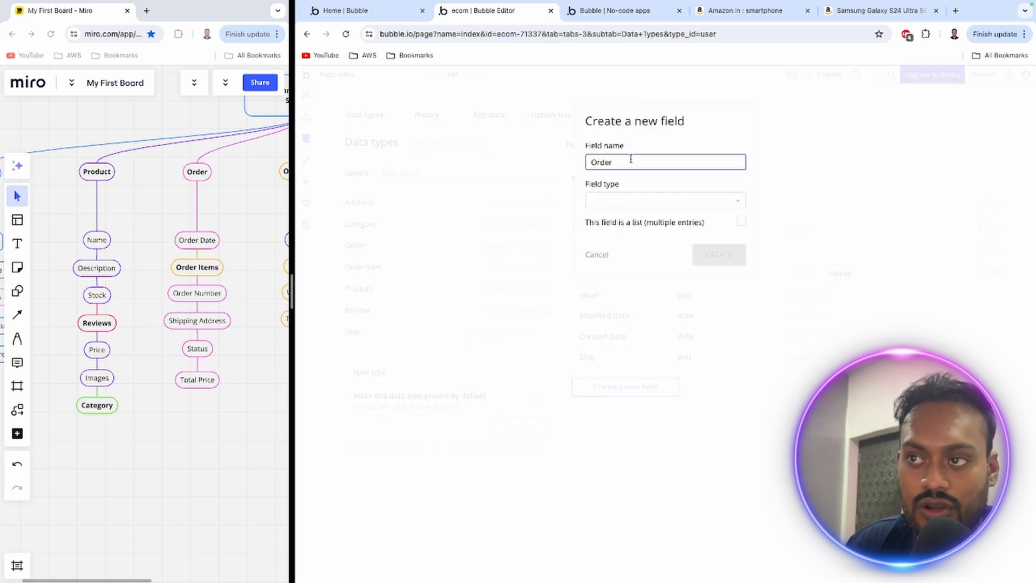
pyautogui.click(639, 202)
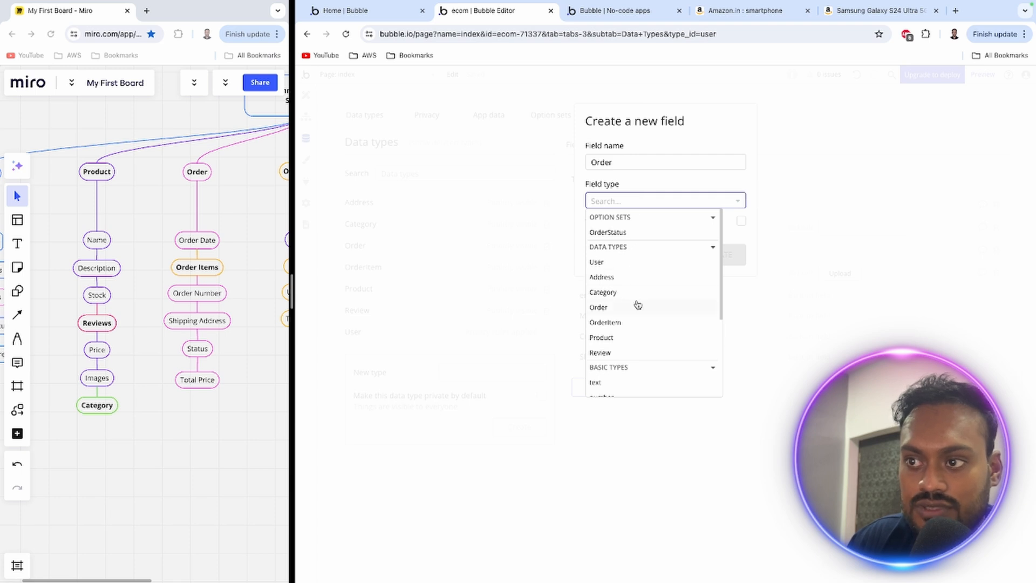
pyautogui.click(615, 308)
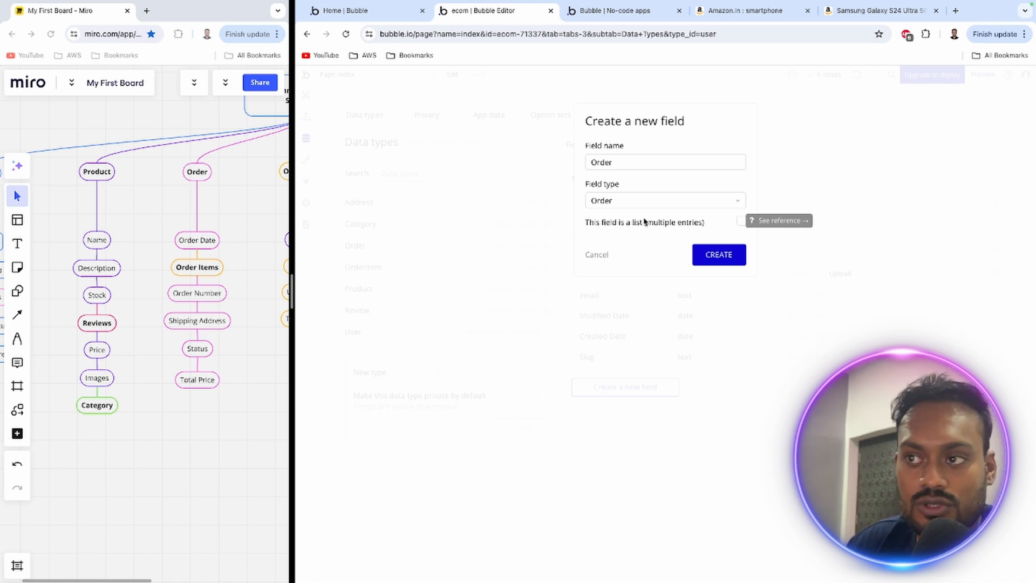
pyautogui.click(740, 222)
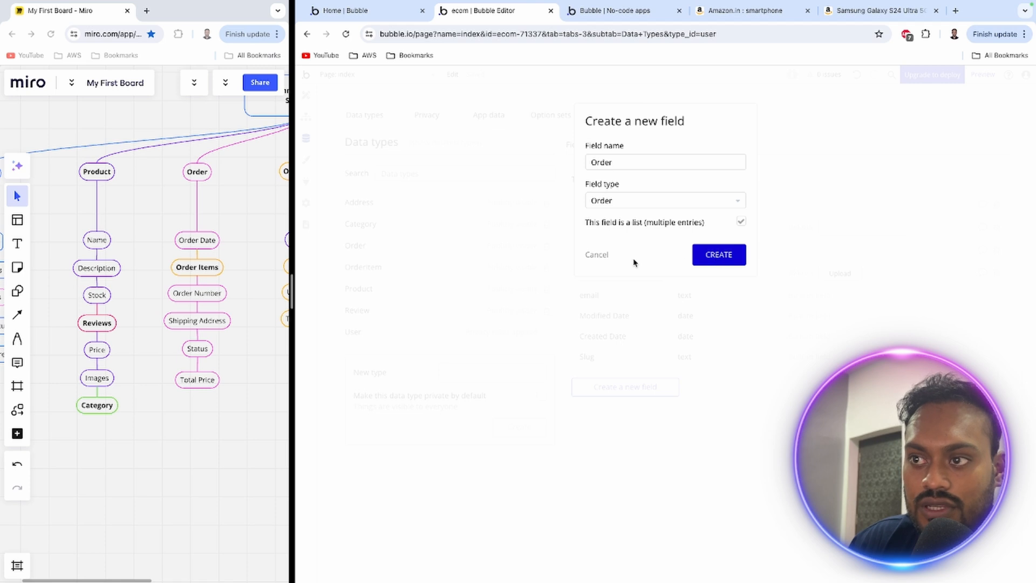
pyautogui.click(597, 255)
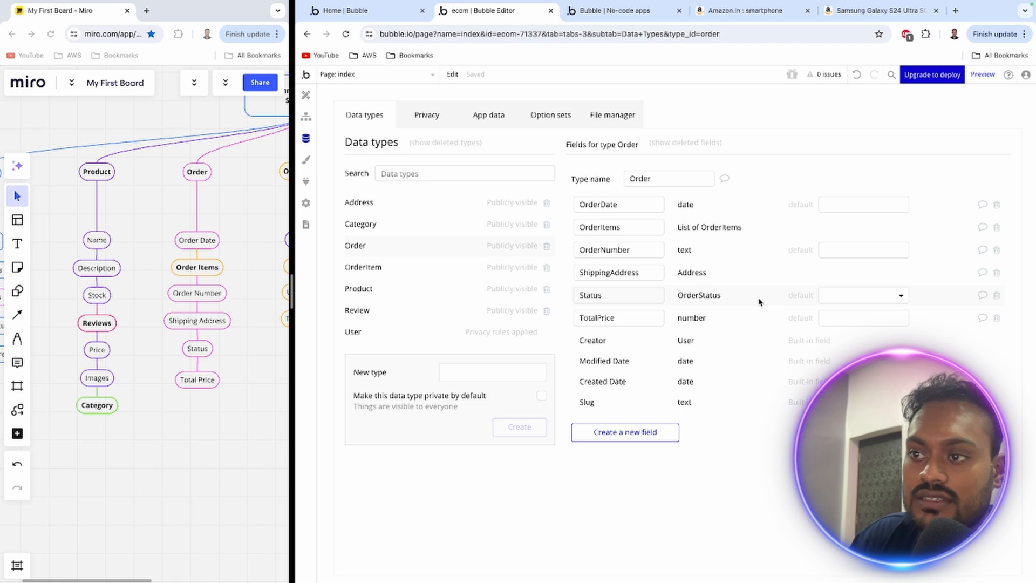
# Review the default choices for the Order type's Status field and the options of the OrderStatus option set
pyautogui.click(831, 295)
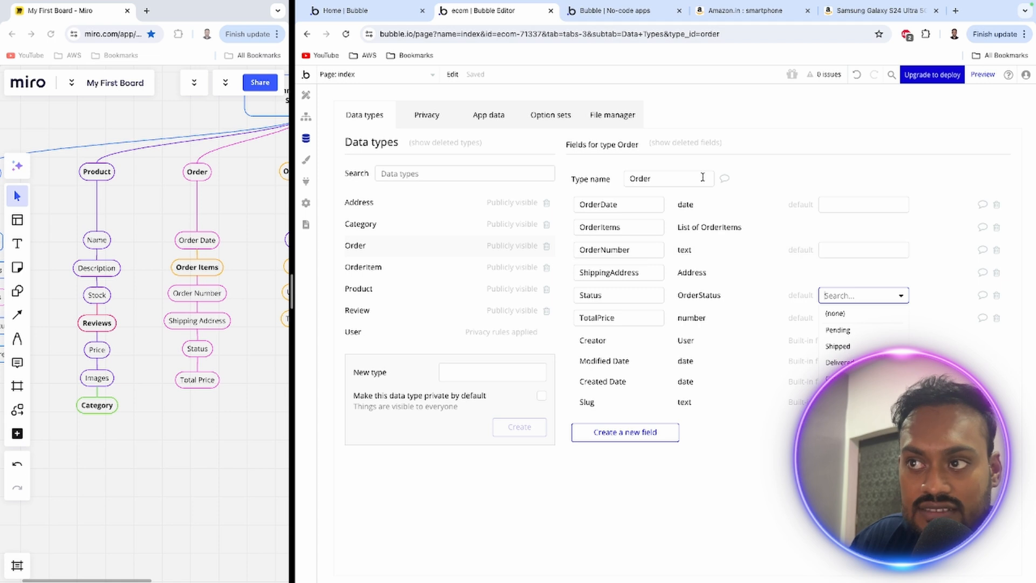
pyautogui.click(689, 102)
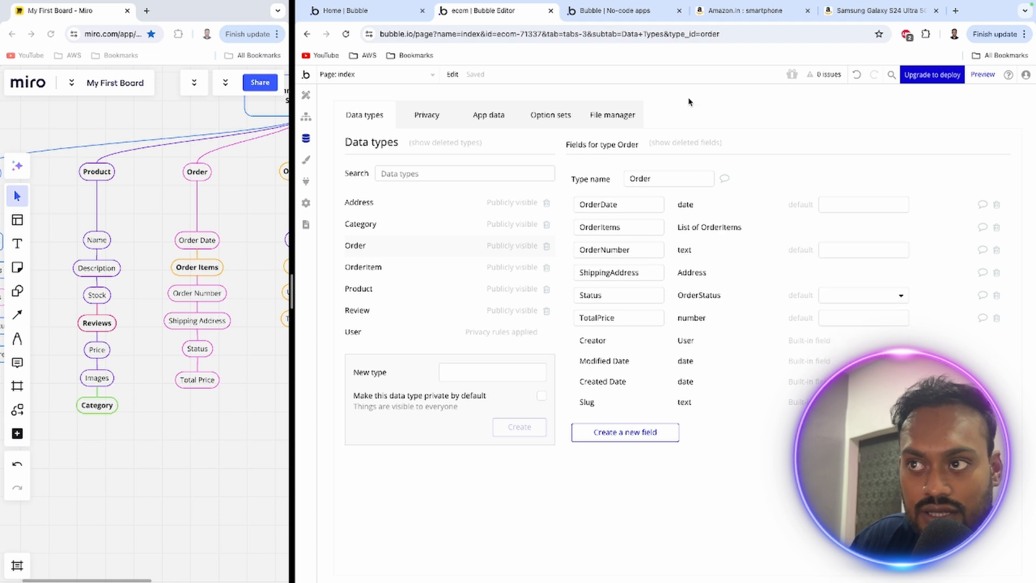
pyautogui.click(544, 120)
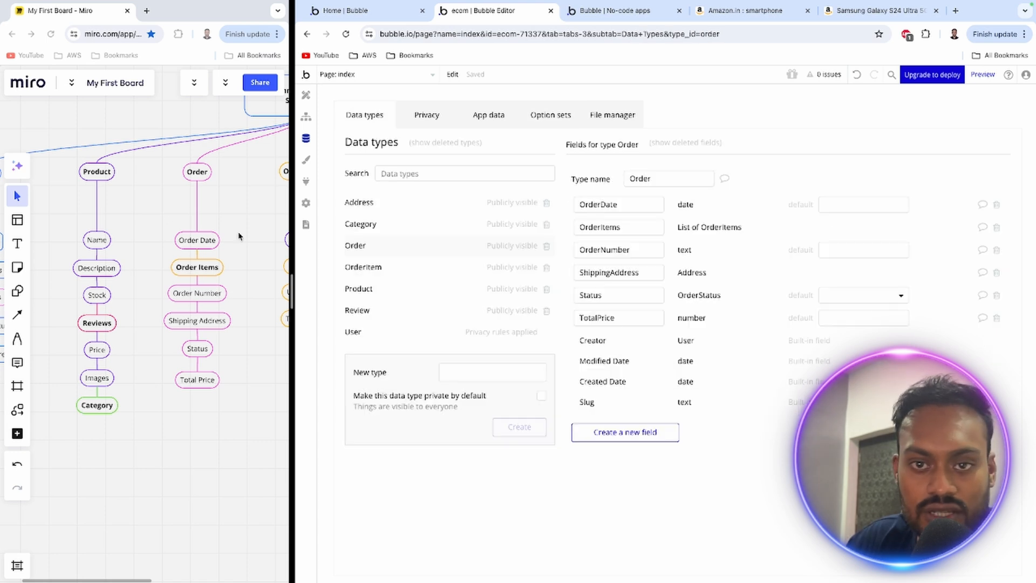
# Review the fields of the OrderItem, Product and Review data types alongside the Miro diagram
pyautogui.moveTo(239, 236); pyautogui.dragTo(134, 234)
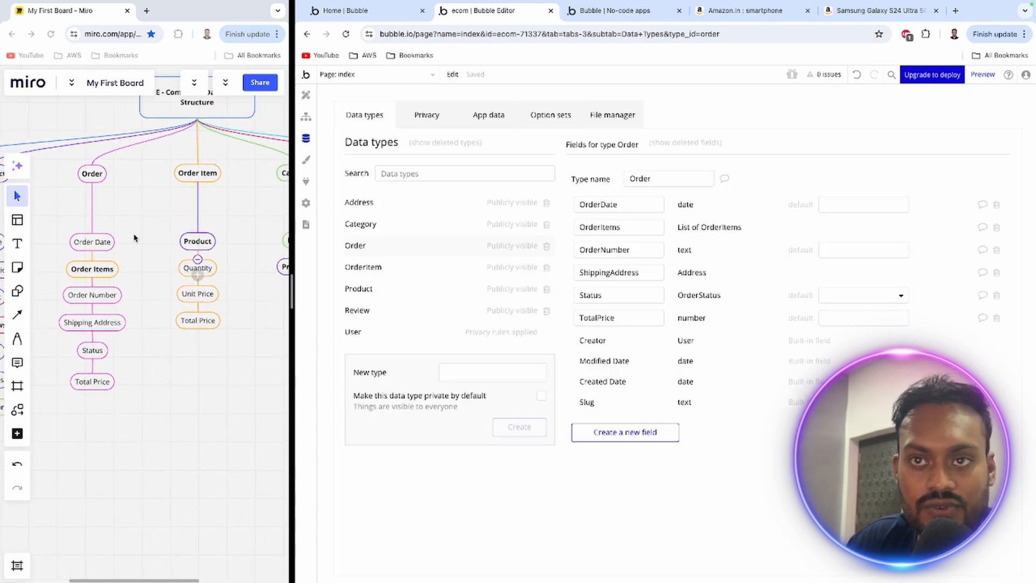
pyautogui.click(365, 268)
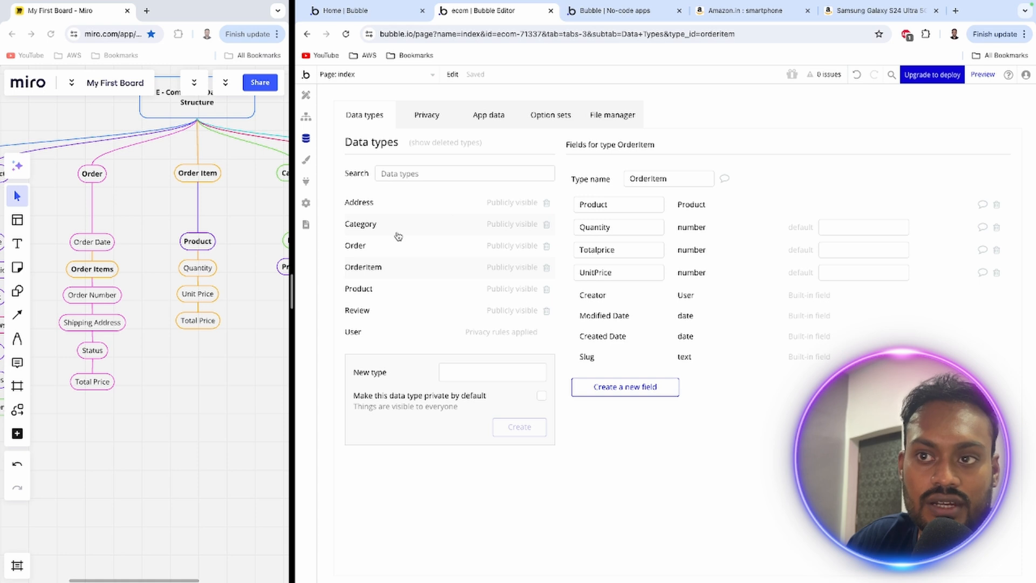
pyautogui.click(384, 295)
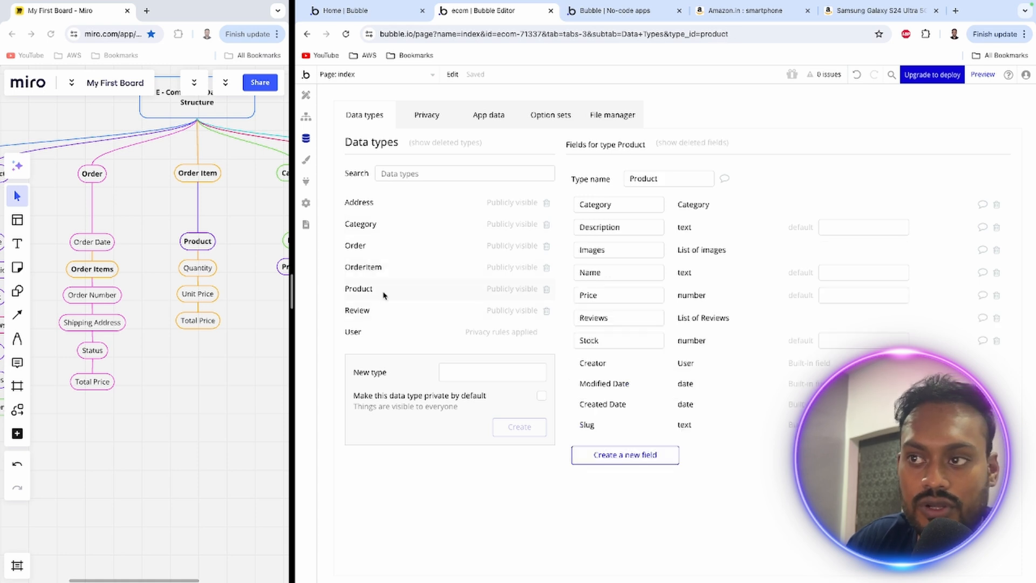
pyautogui.moveTo(622, 203)
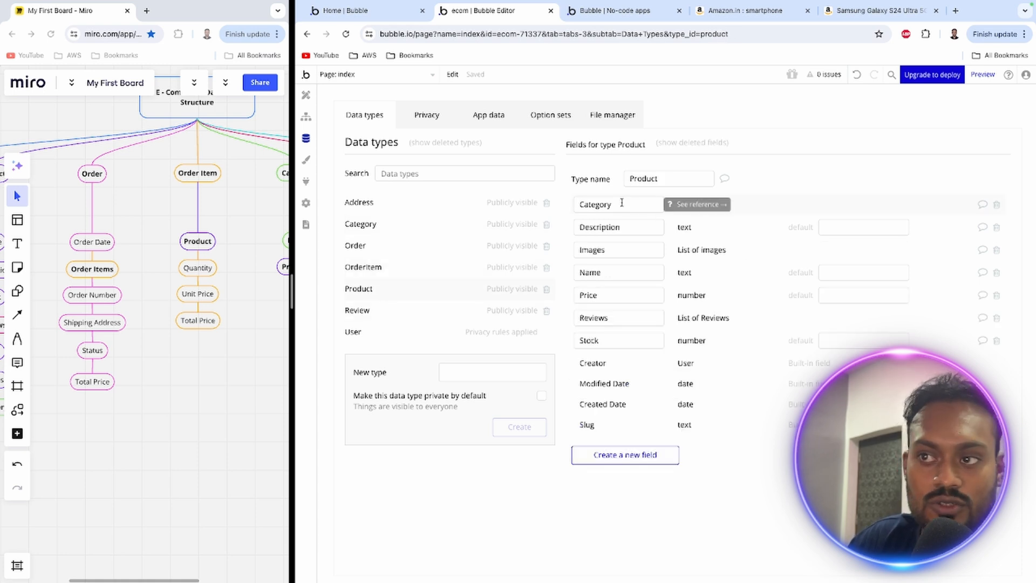
pyautogui.hscroll(5, 222, 231)
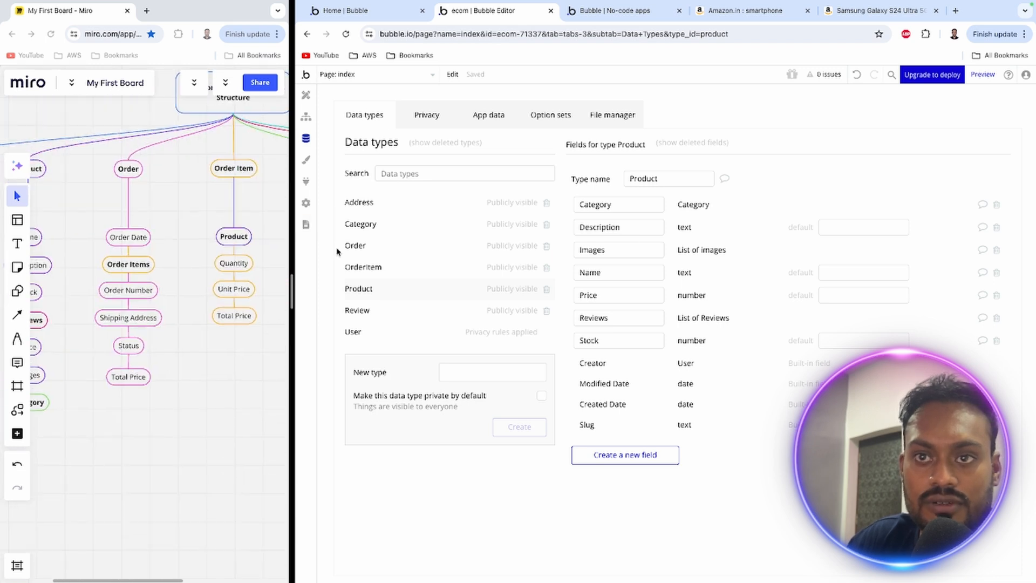
pyautogui.click(410, 308)
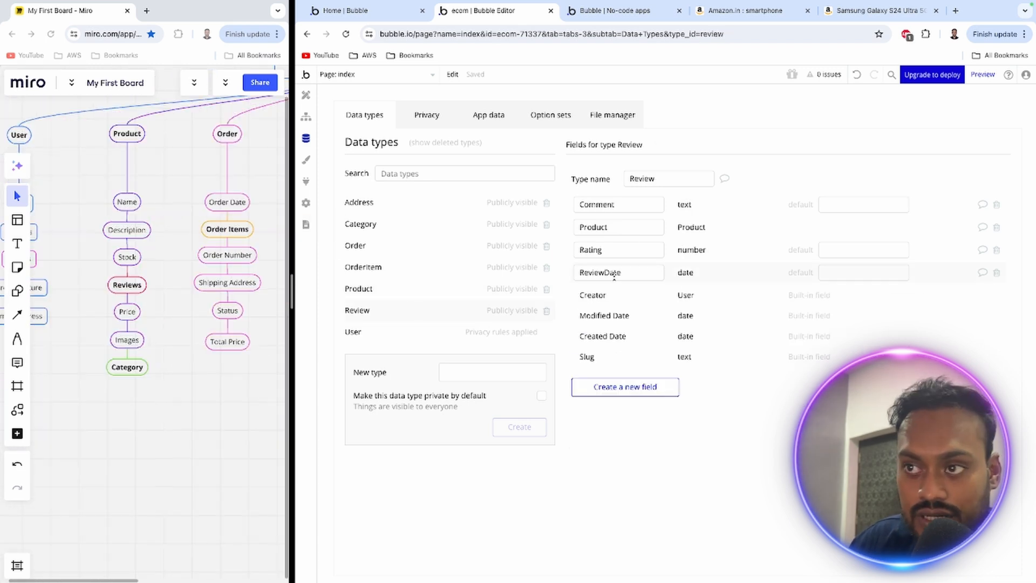